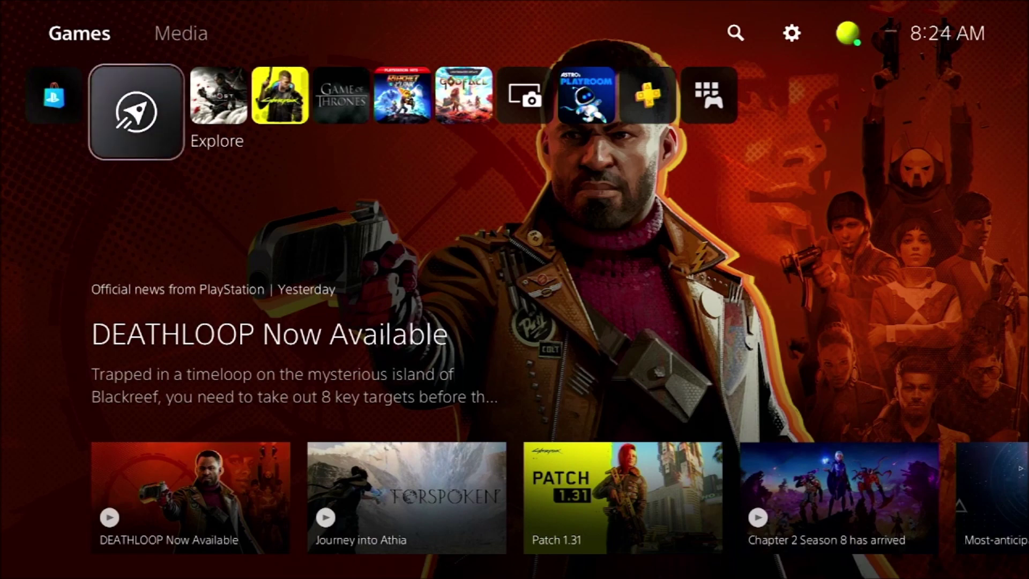
- Browse the Explore news page, then return to the Games row on the home screen
key("Return")
key("Up")
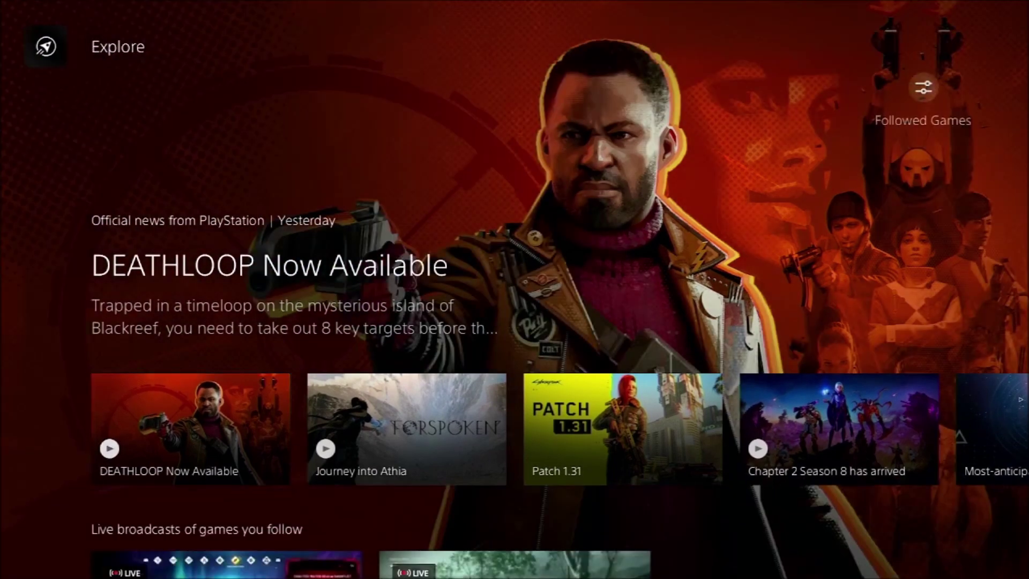
key("Up")
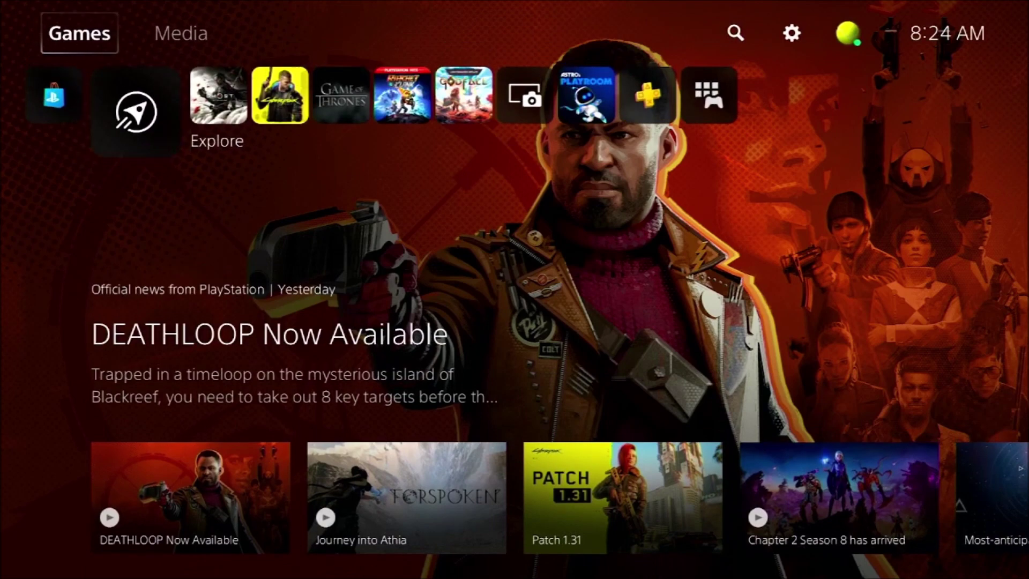
- Open the Downloads/Uploads panel from the control center to list pending updates
key("super")
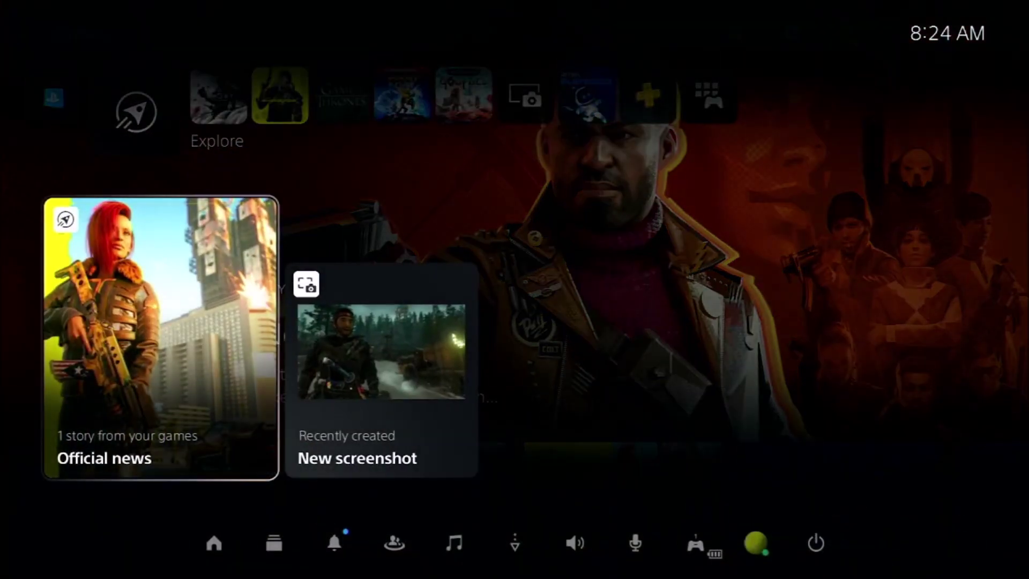
key("Down")
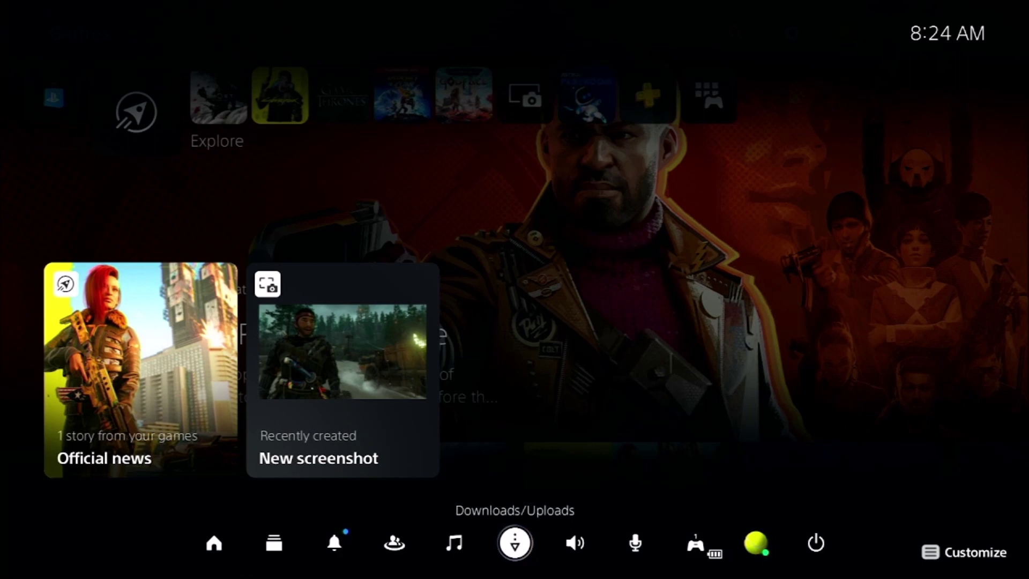
key("Return")
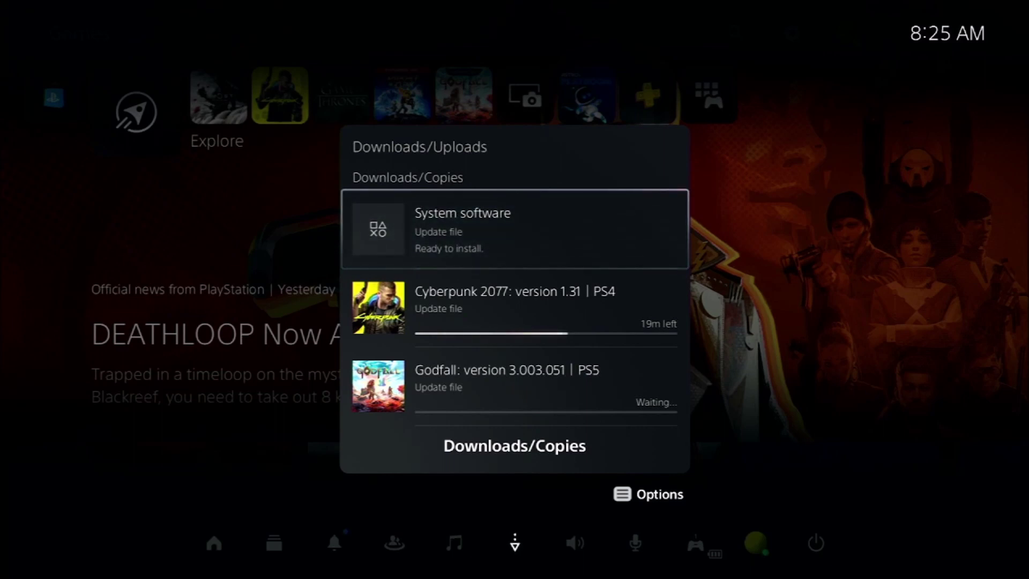
- Bring up the options for the System software update entry
key("Menu")
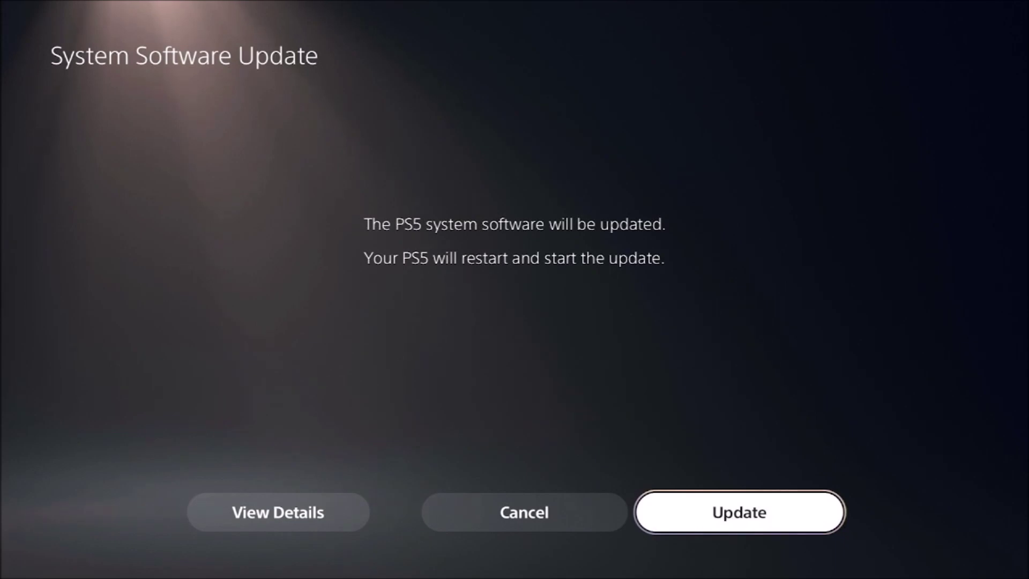
- Confirm Update to start installing the system software update
key("Return")
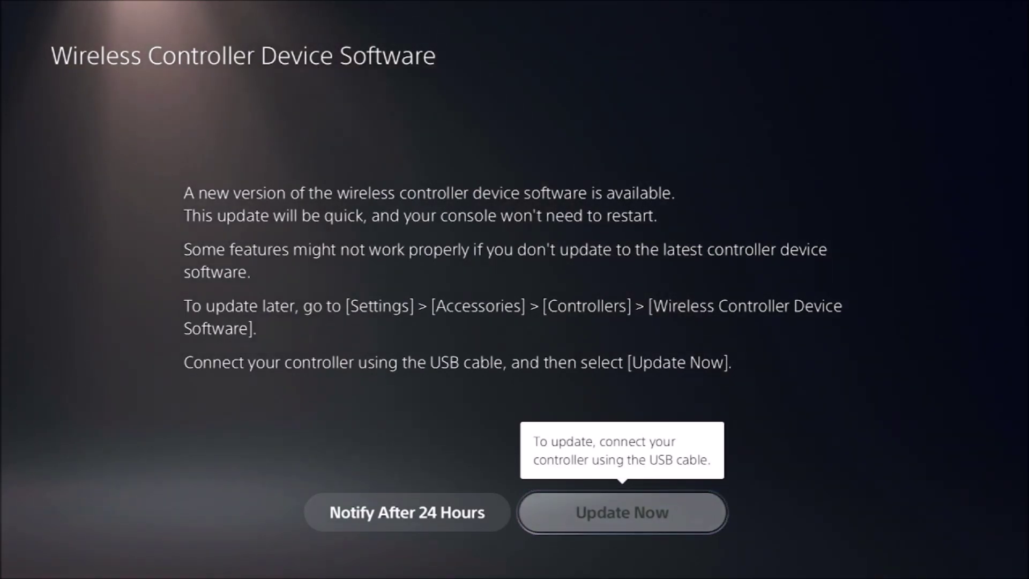
- Start the wireless controller software update, then dismiss the CE-119228-3 lost-connection error
key("Return")
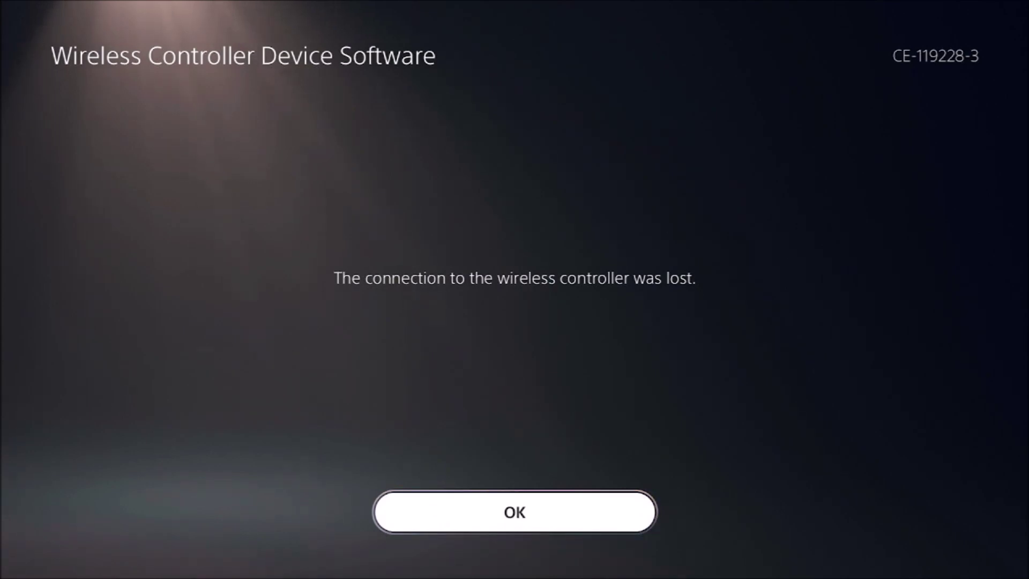
key("Return")
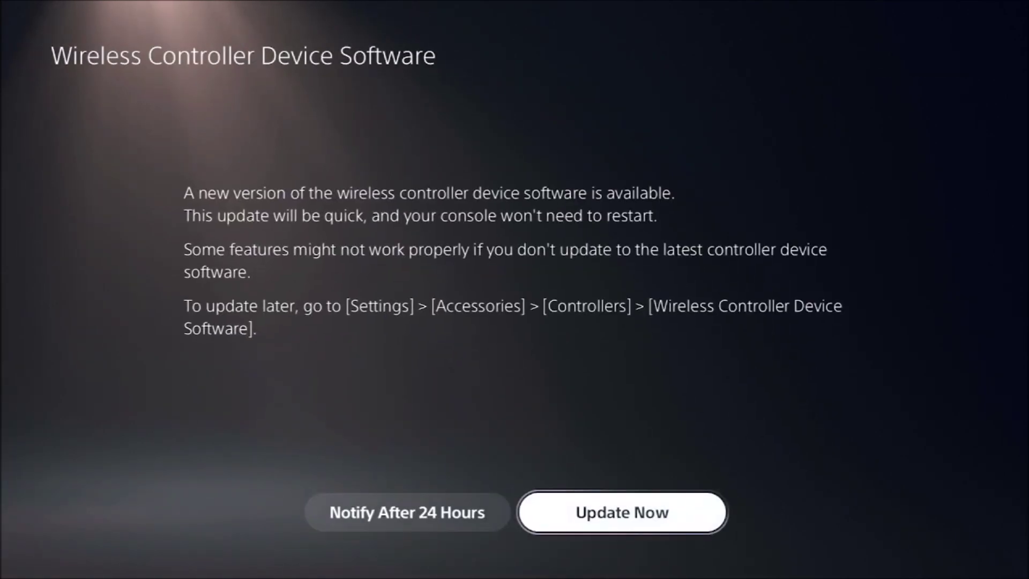
- Select Update Now again to retry the controller device software update
key("Return")
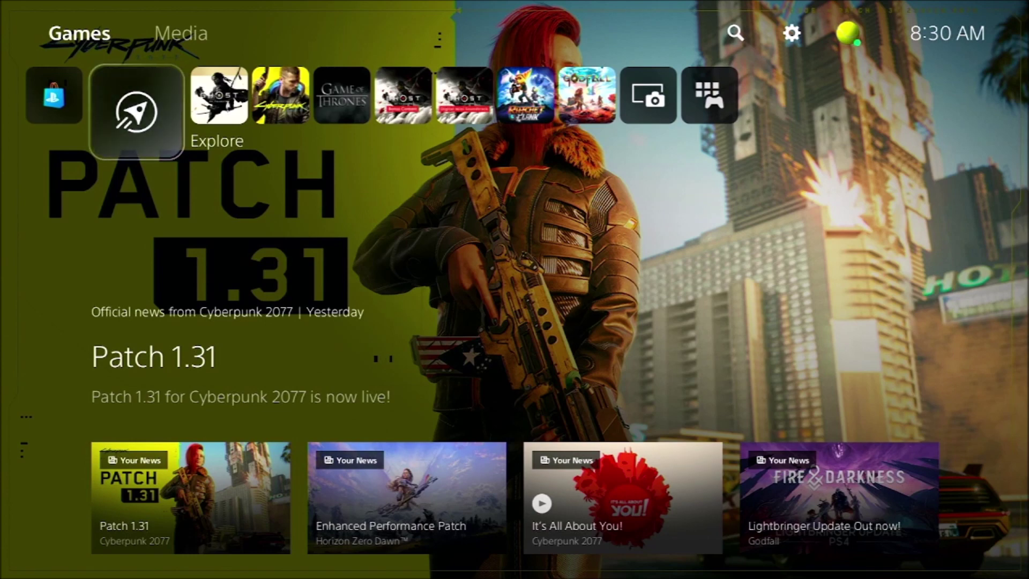
- Move up from the Games home screen toward the Settings gear
key("Up")
- Open Settings and select the Network category to see its connection status
key("Right")
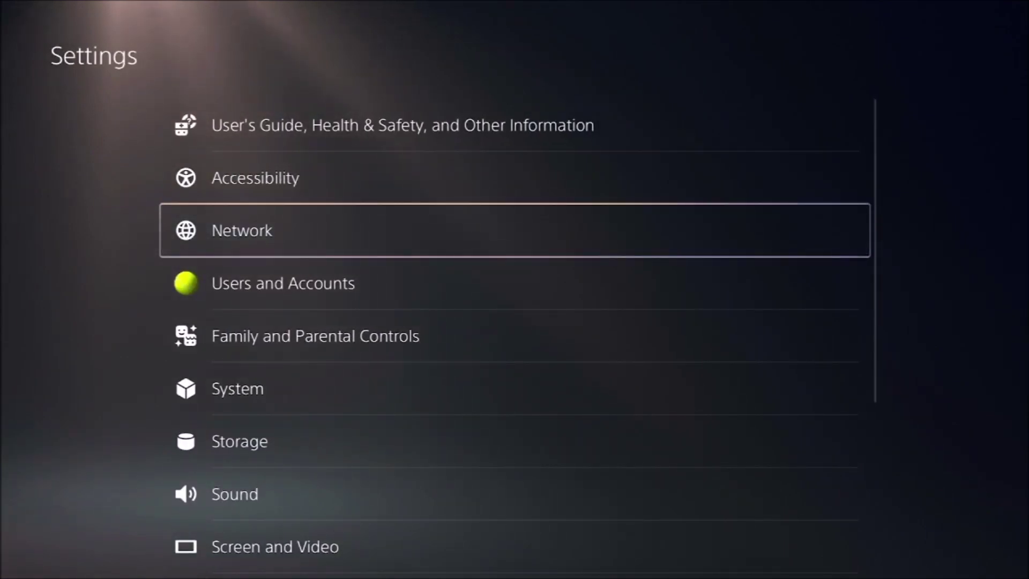
key("Down")
key("Down")
key("Down")
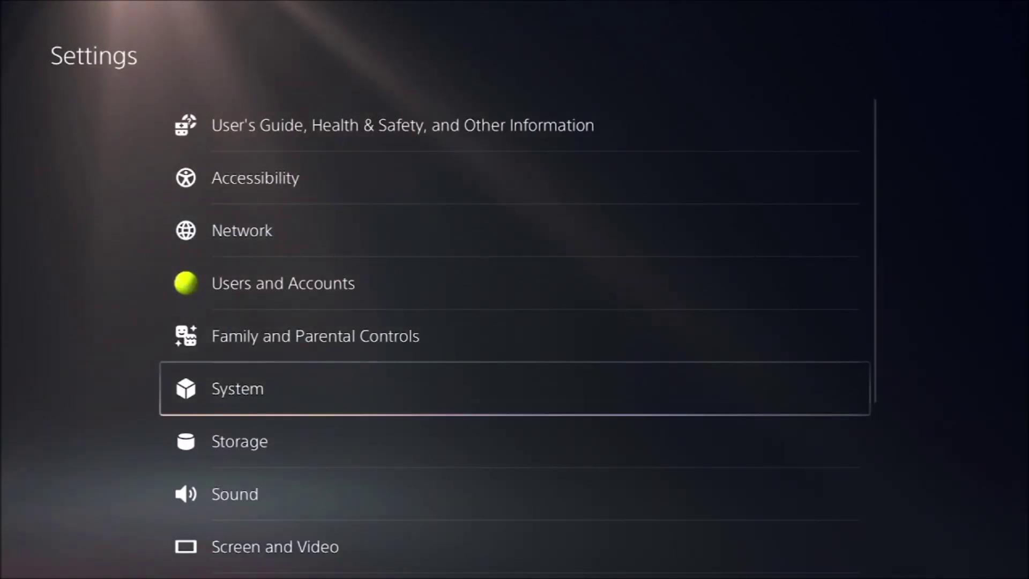
key("Up")
key("Up")
key("Up")
key("Up")
key("Up")
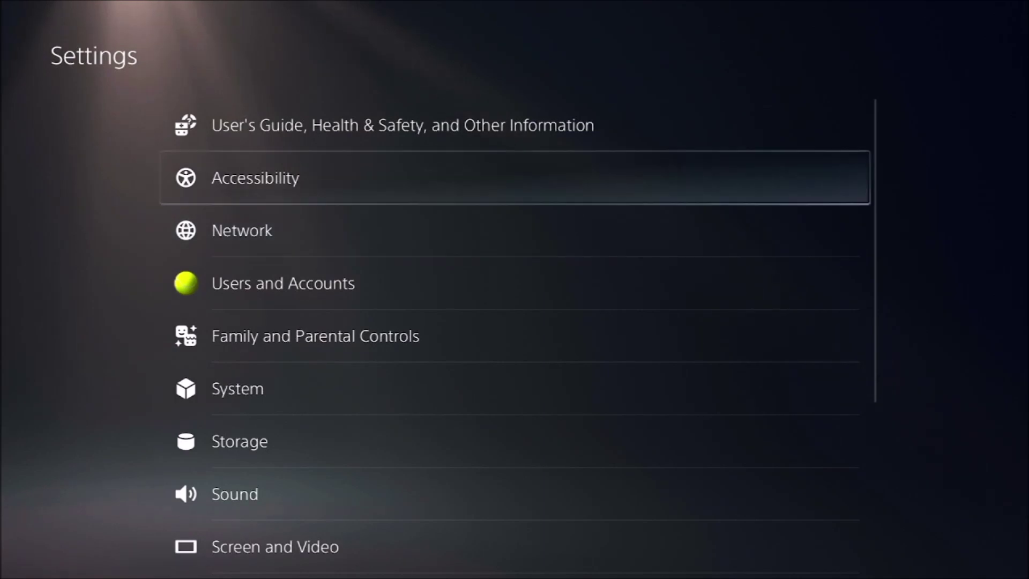
key("Down")
key("Return")
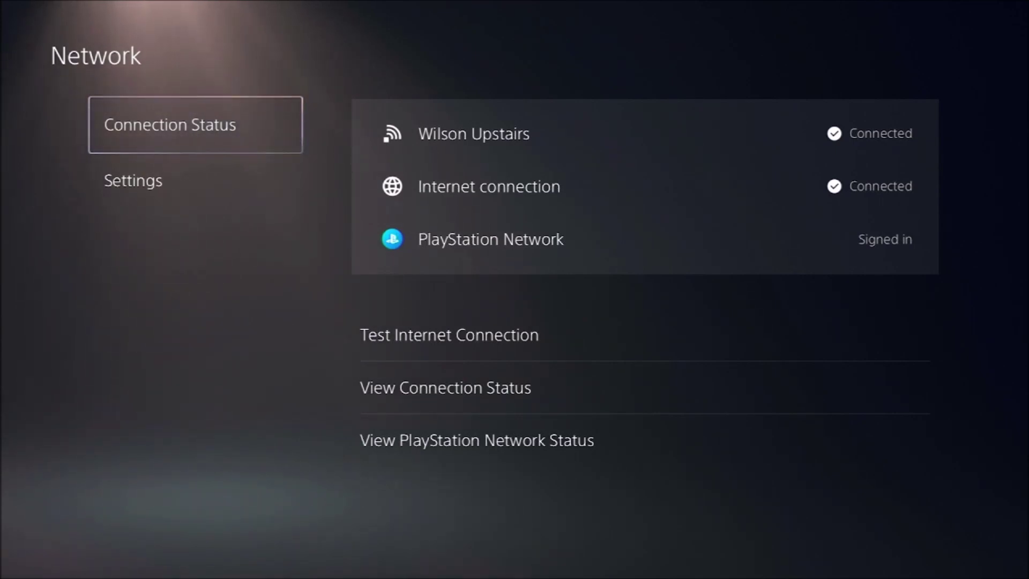
- Run the internet connection test, then open View Connection Status showing Wi-Fi and WPA2-Personal security
key("Right")
key("Return")
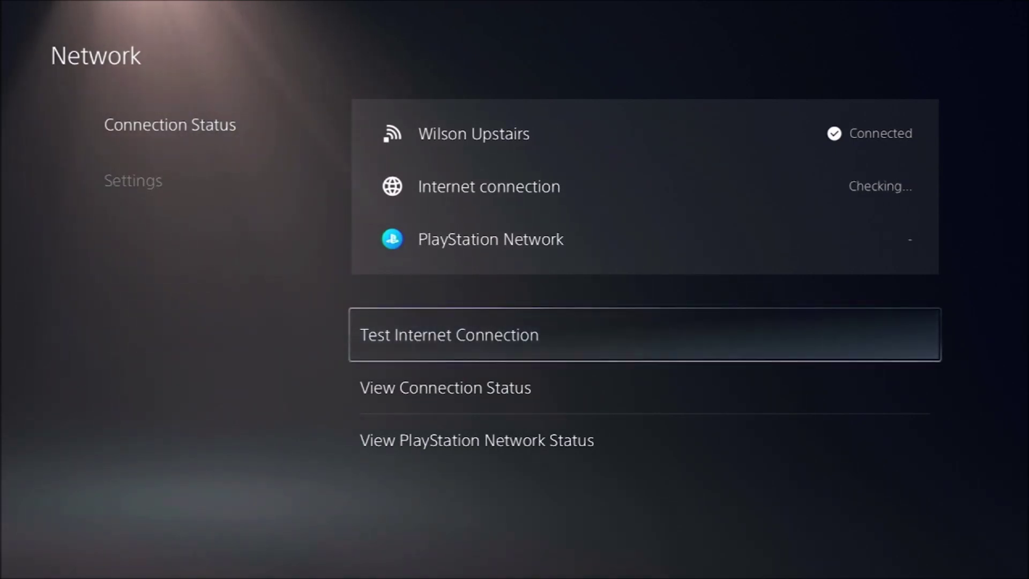
key("Down")
key("Return")
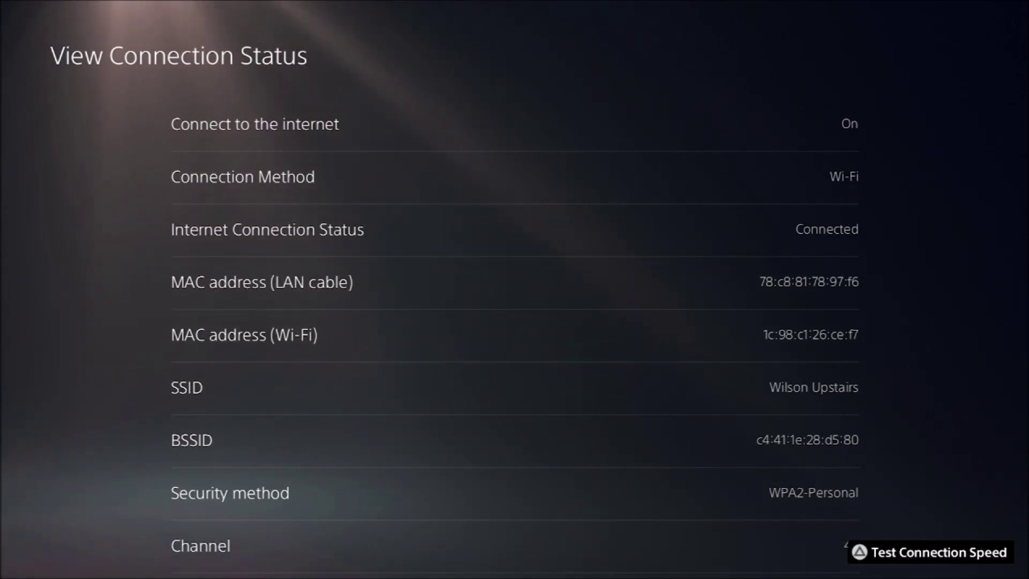
- Return to the Network menu and rerun the internet connection test, getting 281.4 Mbps download
key("Escape")
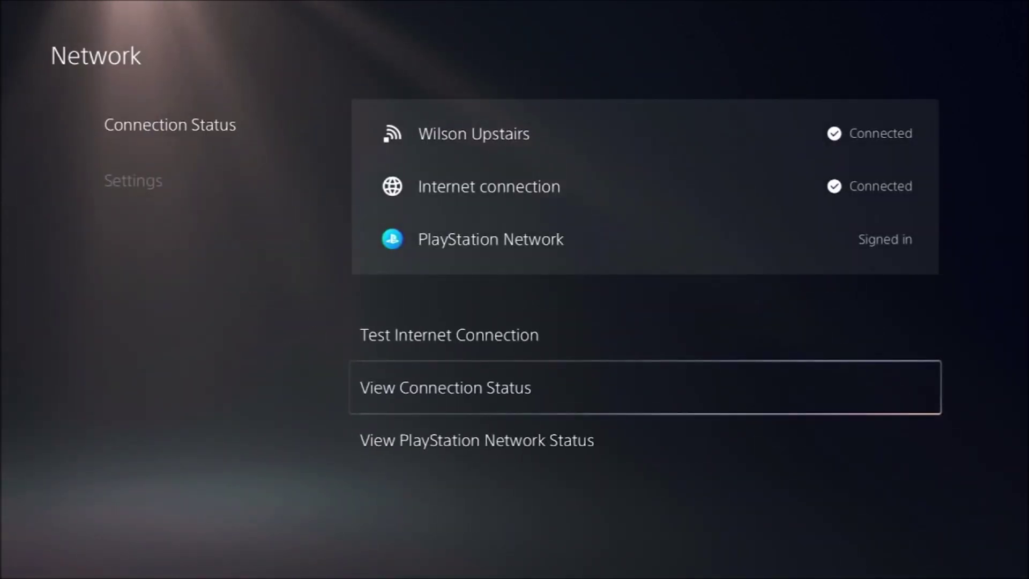
key("Up")
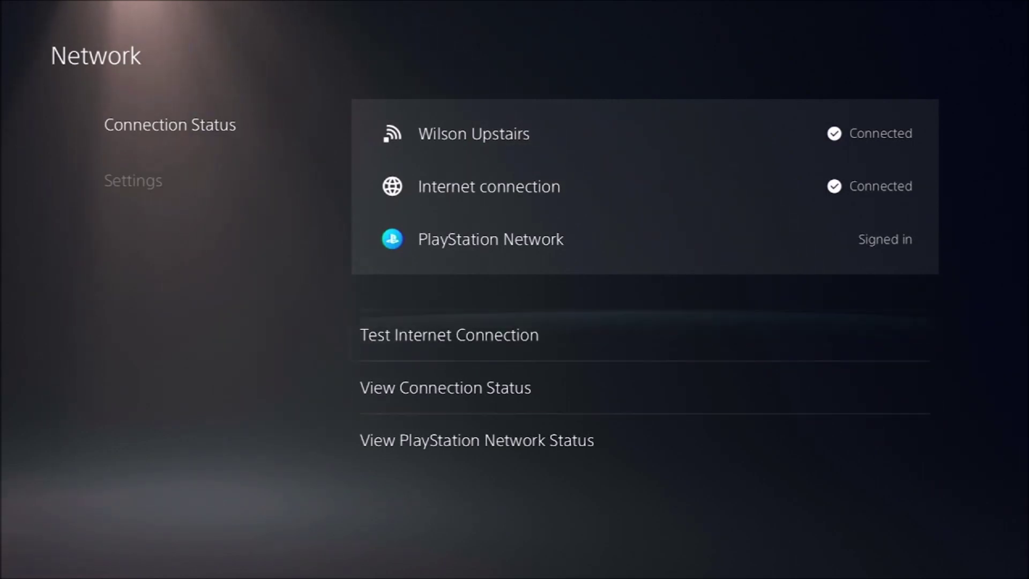
key("Return")
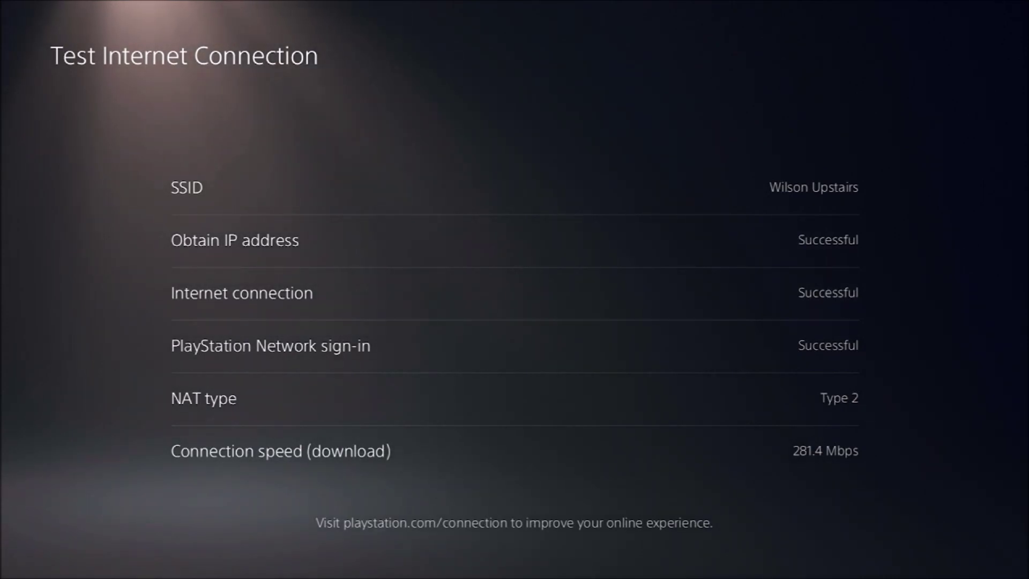
- Close the test results and back out of Network and Settings to the home screen
key("Escape")
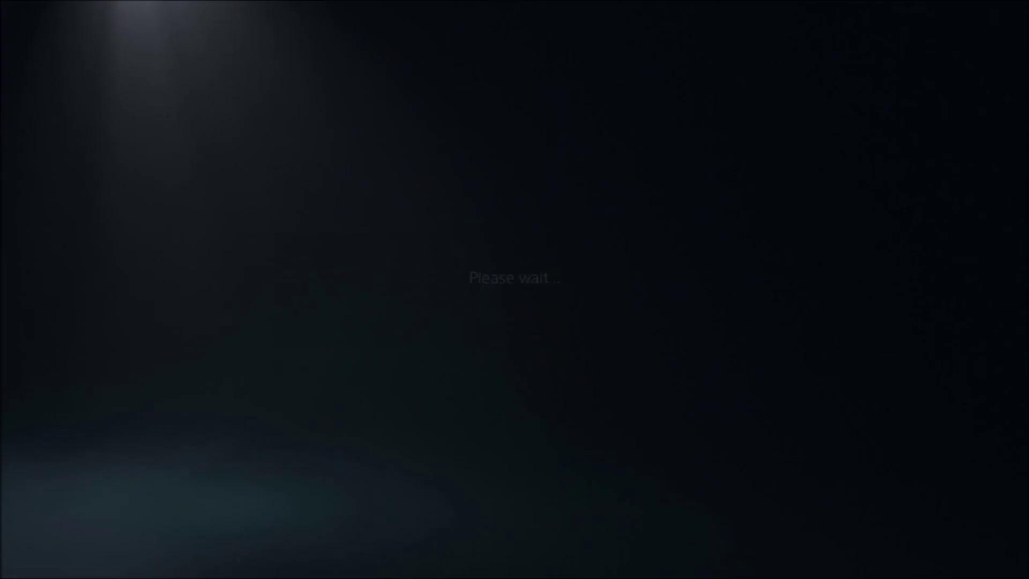
key("Left")
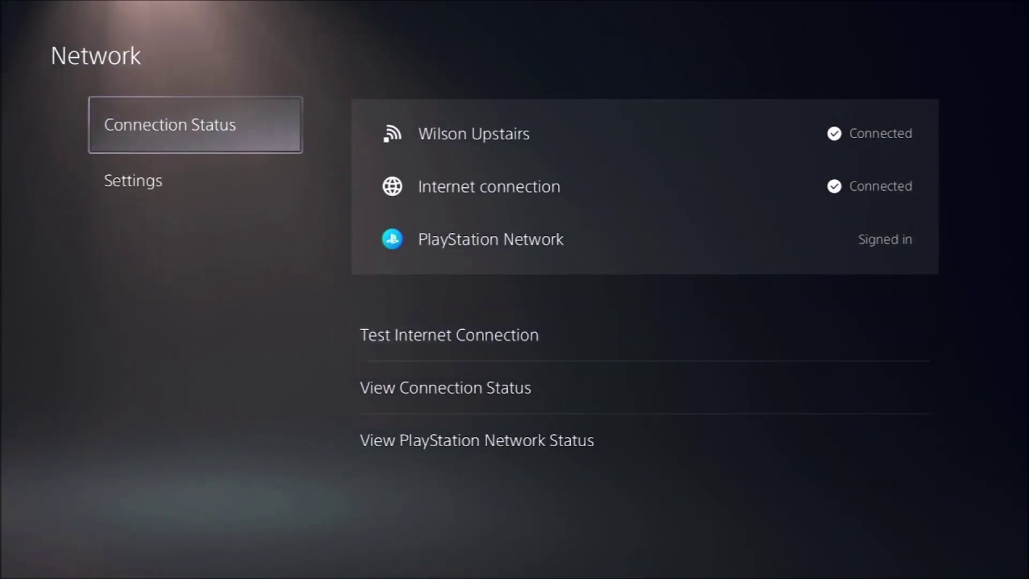
key("Escape")
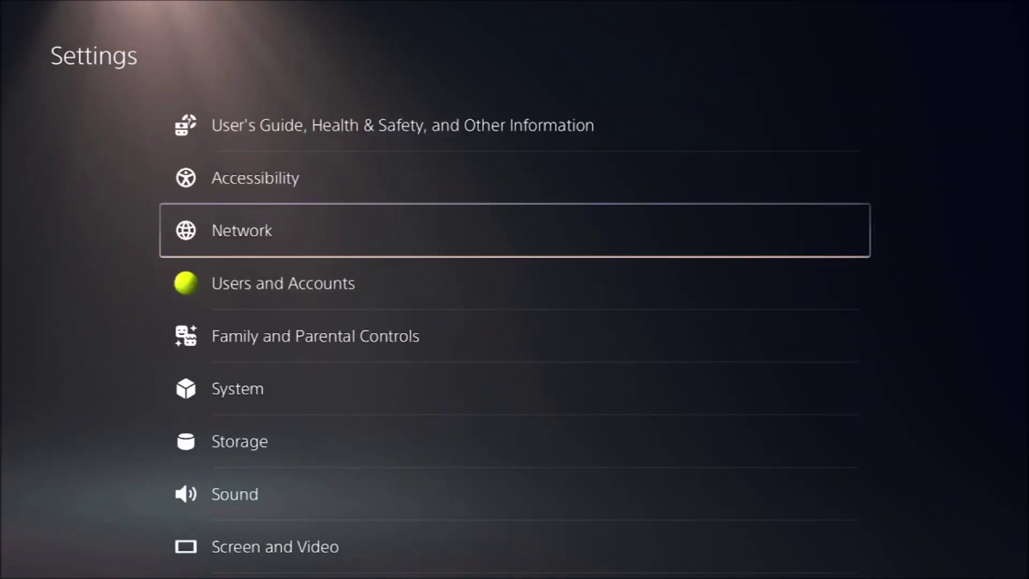
key("Escape")
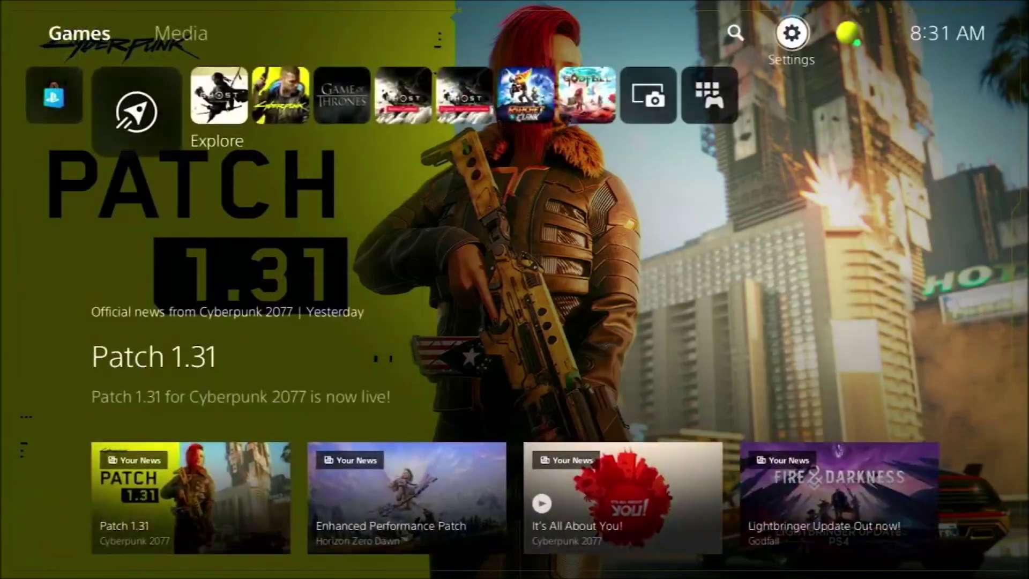
- Reopen Settings > Network briefly, then leave it and go back to Home
key("Return")
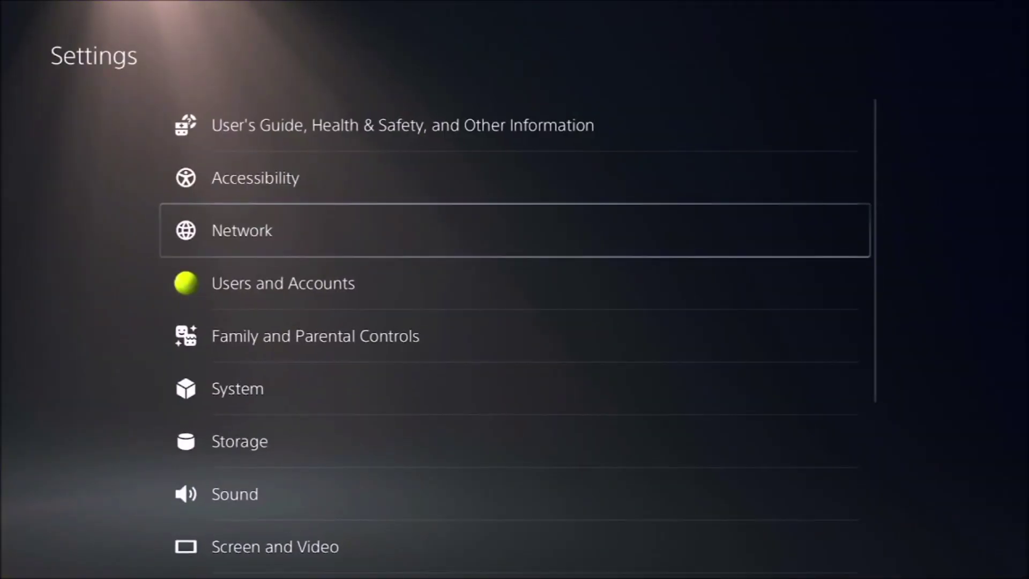
key("Return")
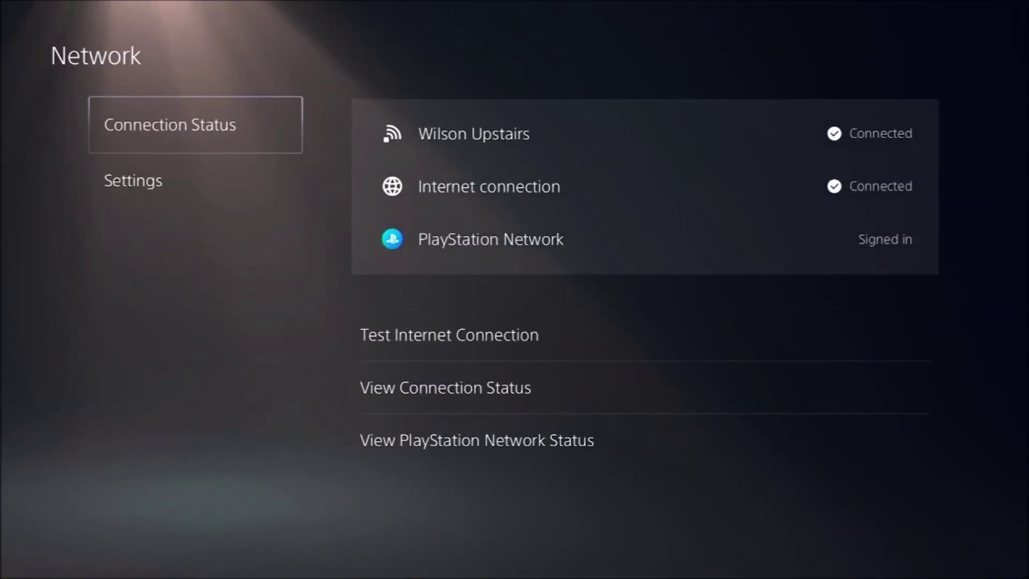
key("Right")
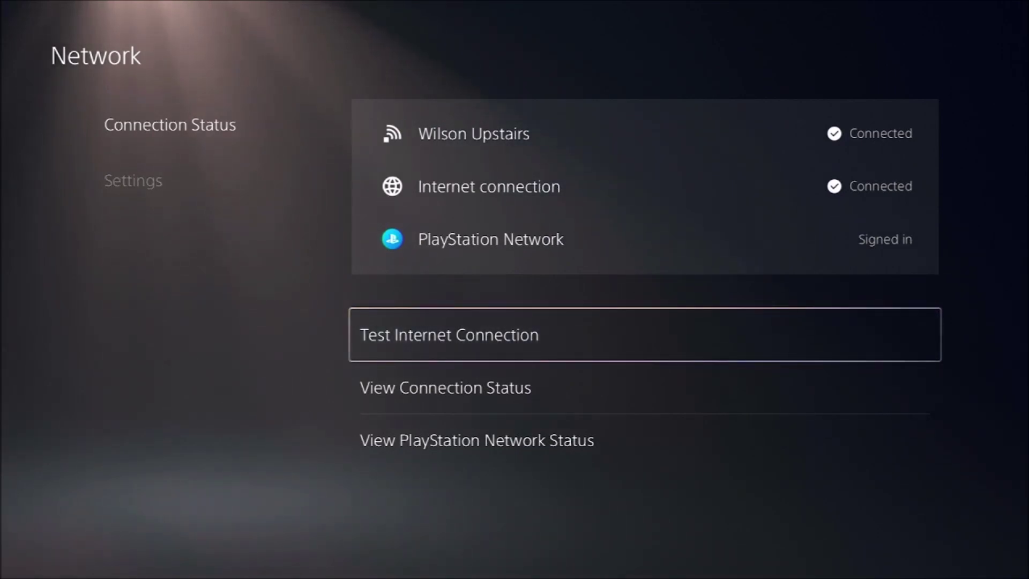
key("Left")
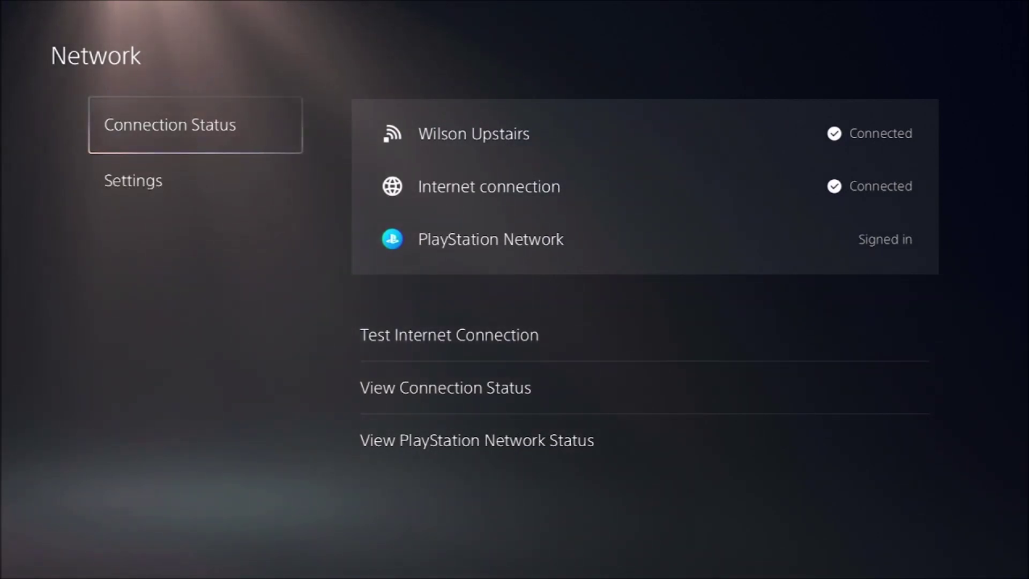
key("Escape")
key("Escape")
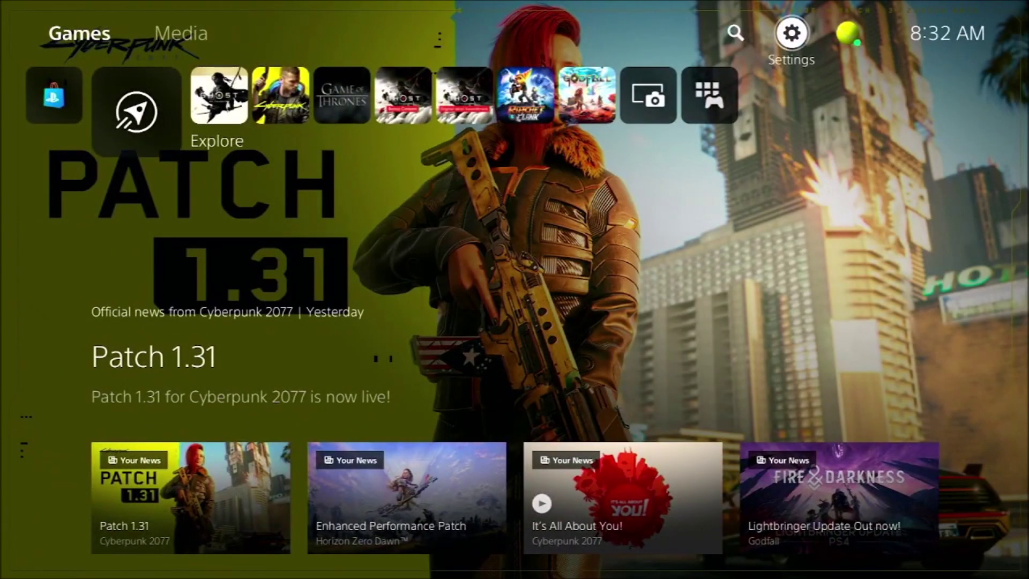
- Open the Control Center, dismiss its welcome tour, and highlight the Downloads/Uploads card
key("Home")
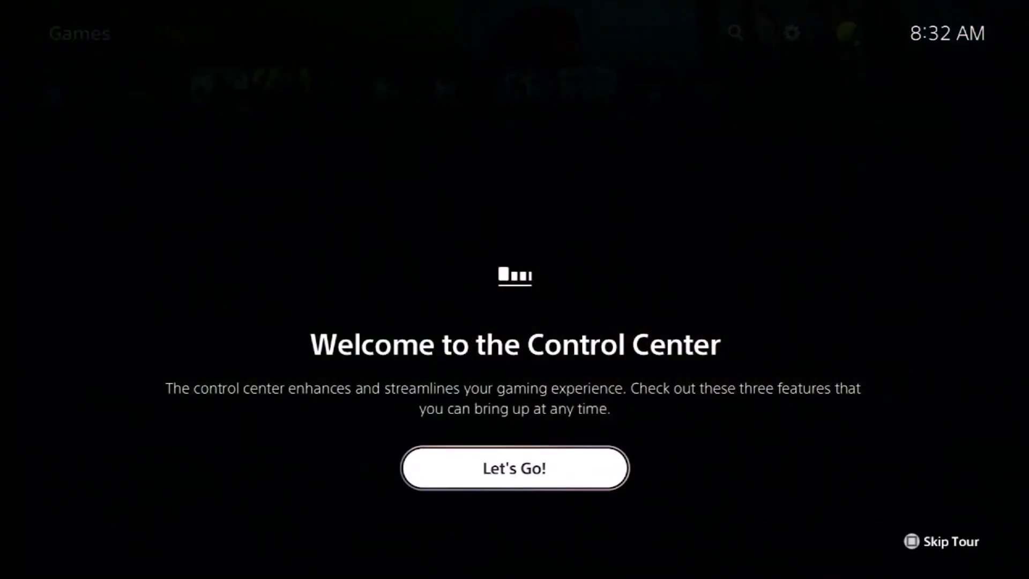
key("Return")
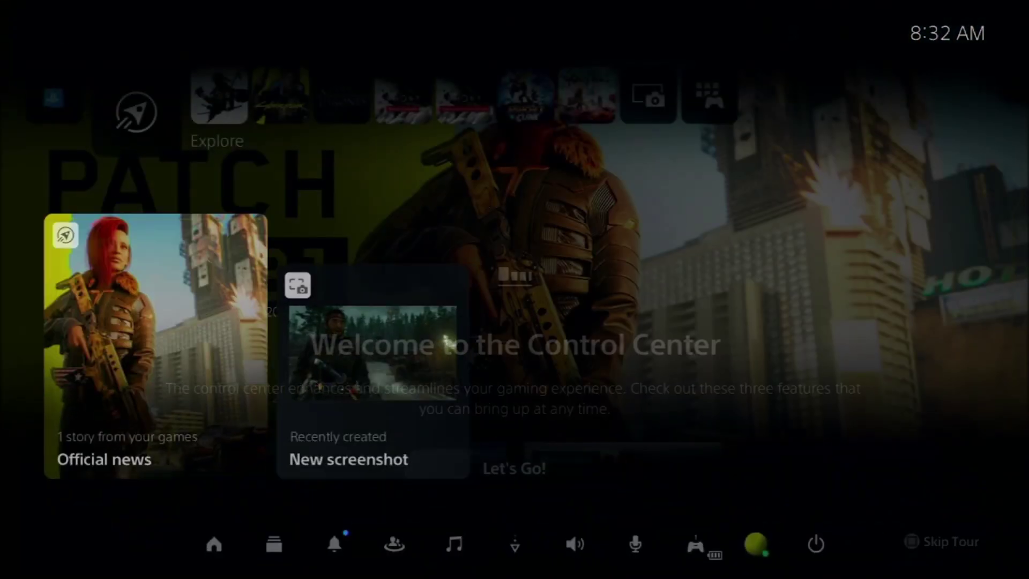
key("Down")
key("Right")
key("Right")
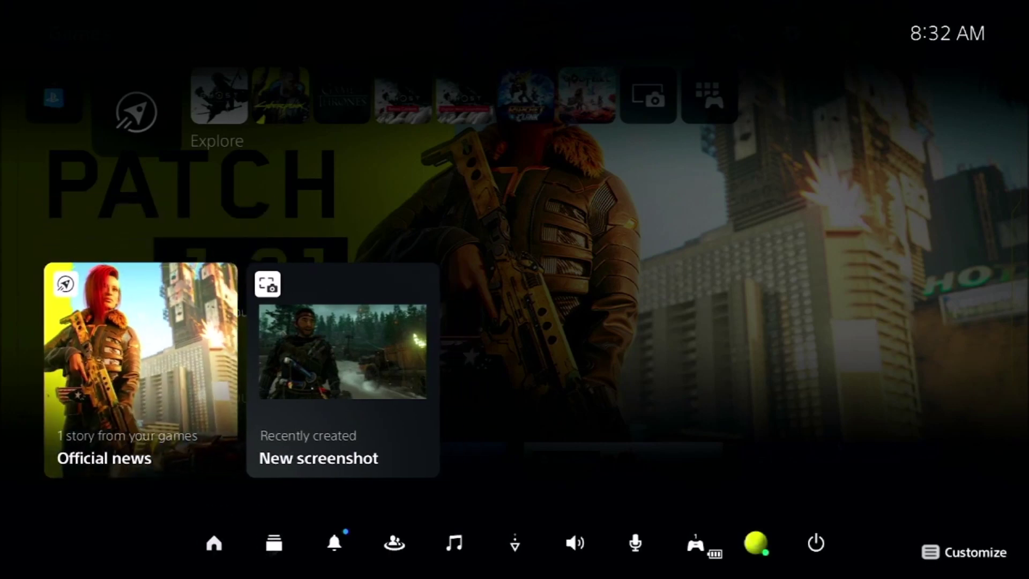
key("Right")
key("Right")
key("Right")
key("Right")
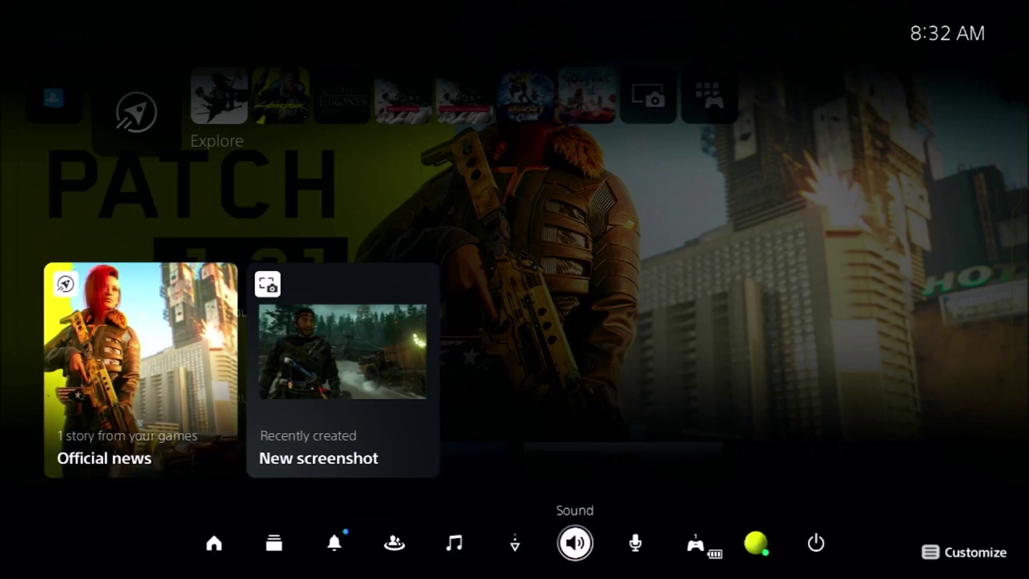
key("Left")
- View the queued Cyberpunk 2077 version 1.31 and Godfall version 3.003.051 updates in Downloads/Uploads
key("Return")
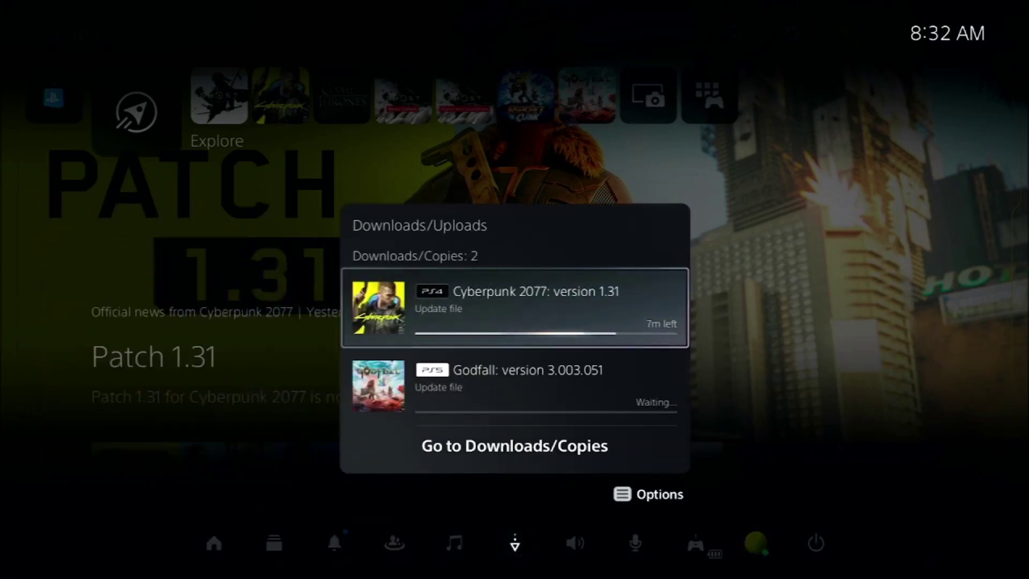